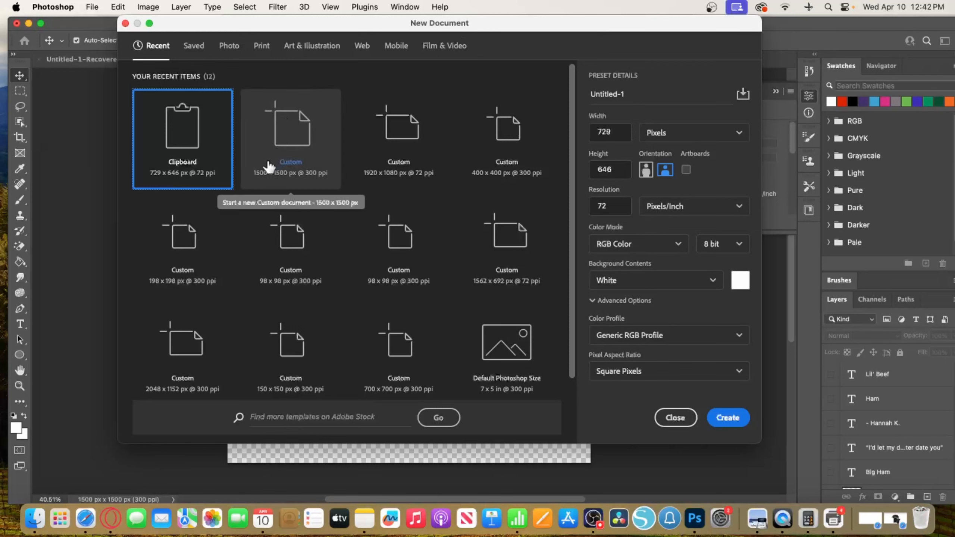
Create a new 1500 x 1500 px document at 300 ppi with a white background
{"action": "left_click", "coordinate": [292, 135]}
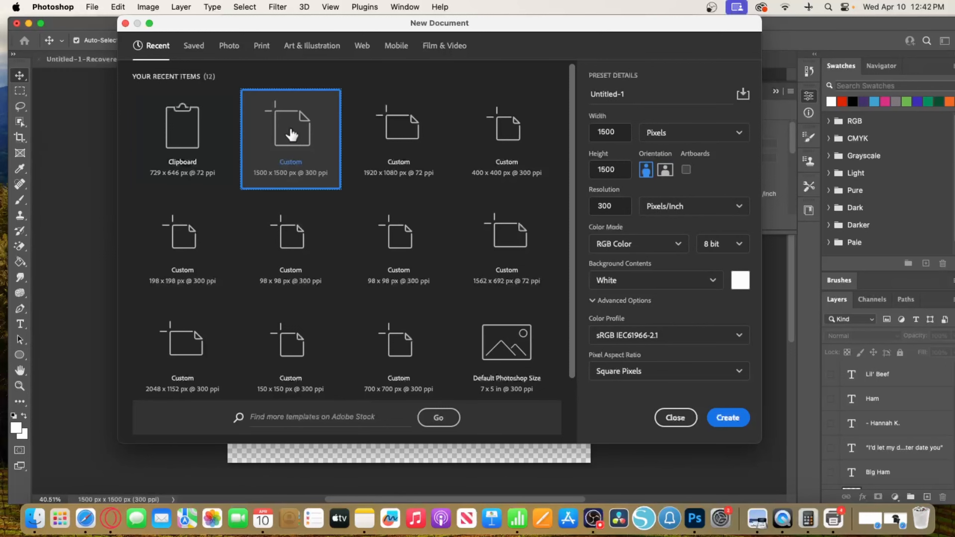
{"action": "left_click", "coordinate": [729, 417]}
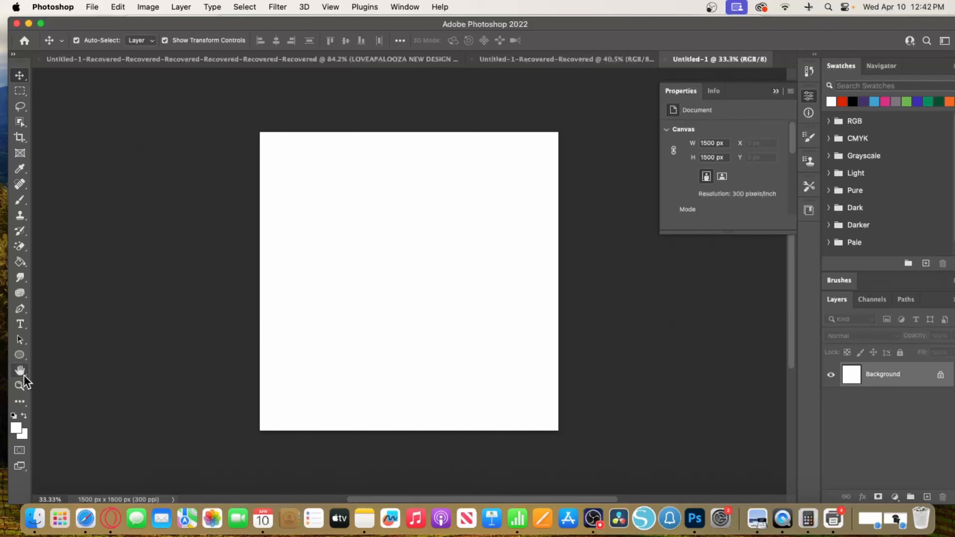
Draw a near-circular ellipse shape about 1003 x 999 px in the middle of the canvas
{"action": "left_click", "coordinate": [21, 386]}
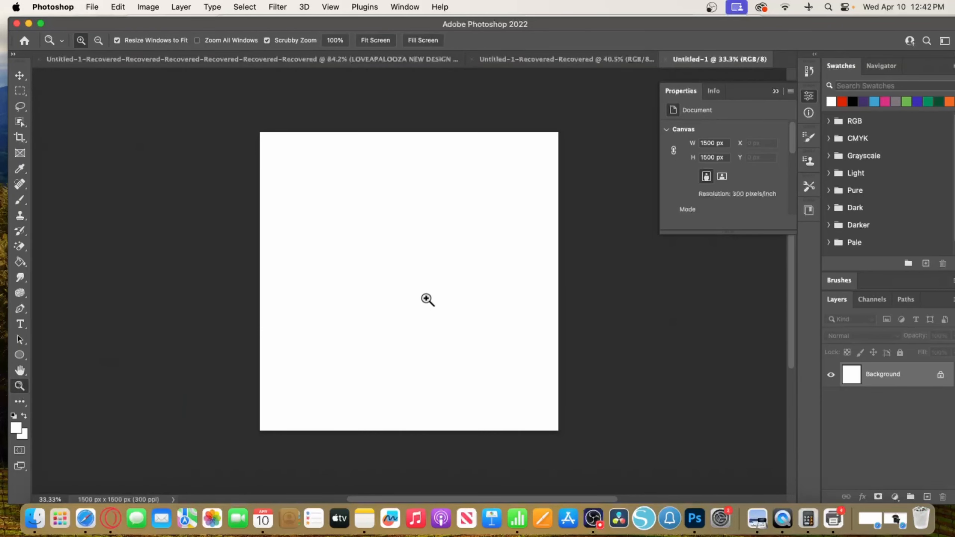
{"action": "left_click_drag", "start_coordinate": [442, 283], "coordinate": [462, 285]}
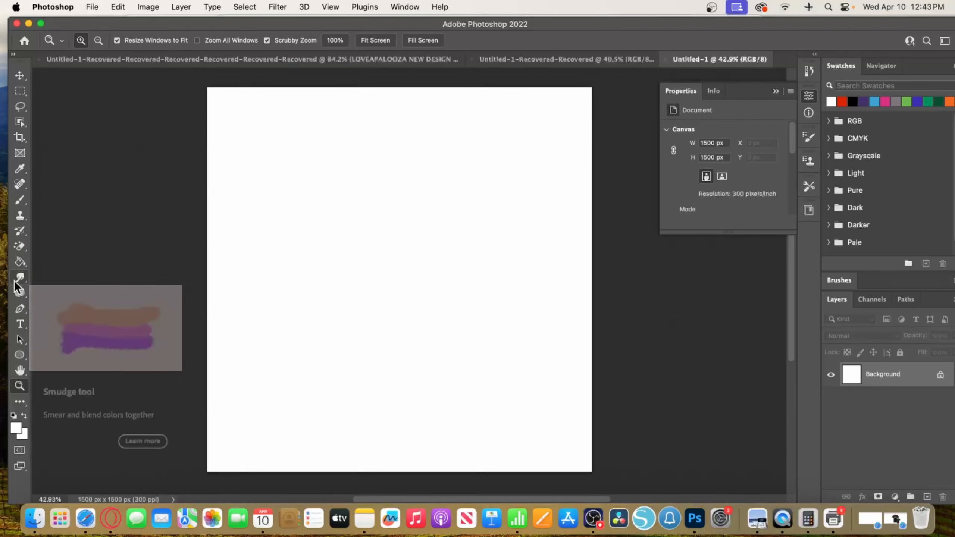
{"action": "left_click", "coordinate": [22, 358]}
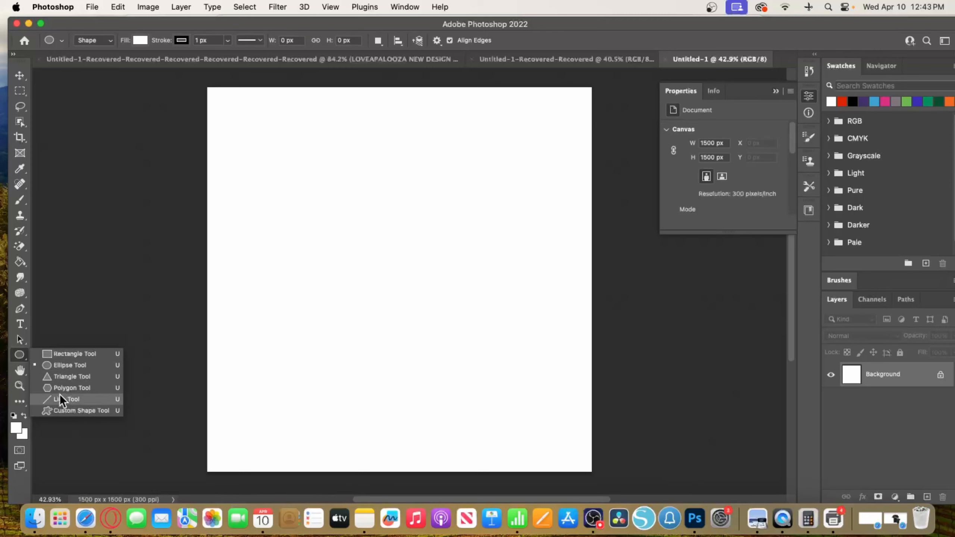
{"action": "left_click", "coordinate": [65, 364]}
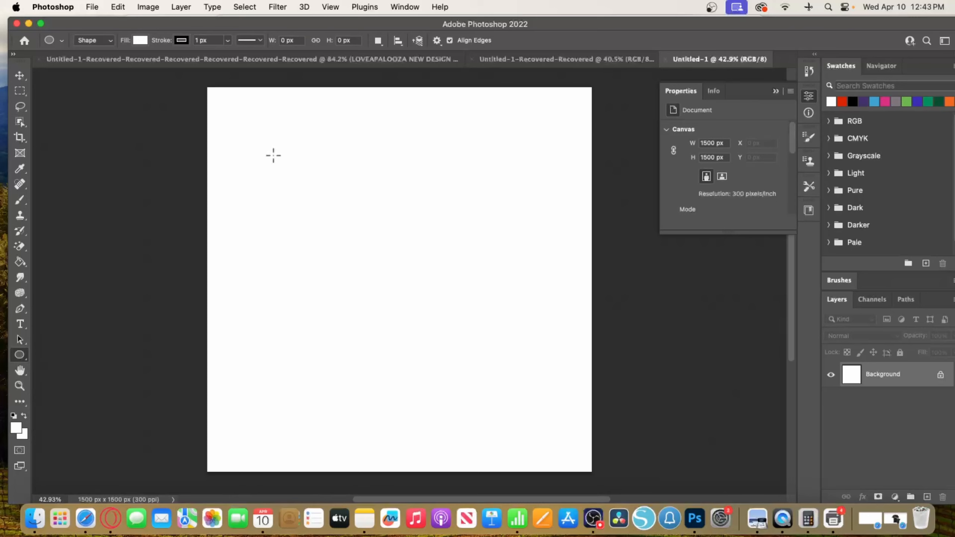
{"action": "left_click_drag", "start_coordinate": [264, 154], "coordinate": [523, 392]}
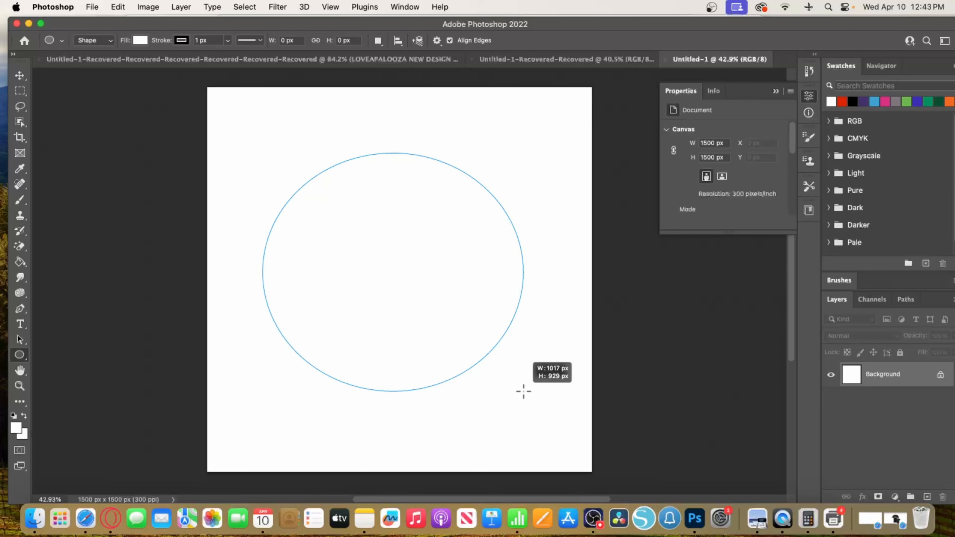
{"action": "left_click_drag", "start_coordinate": [523, 392], "coordinate": [520, 410]}
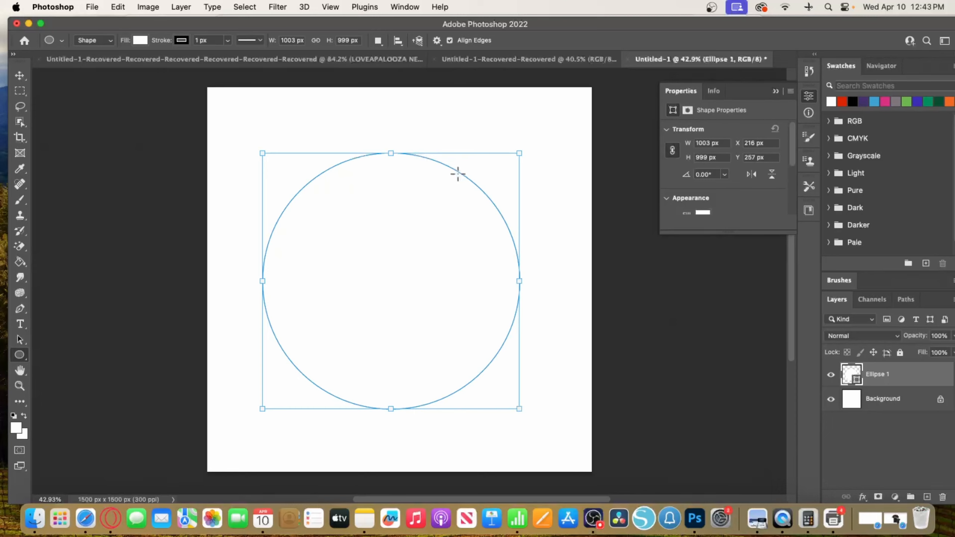
Move the circle to the exact centre of the canvas, at X 750 px and Y 750 px
{"action": "left_click", "coordinate": [19, 77]}
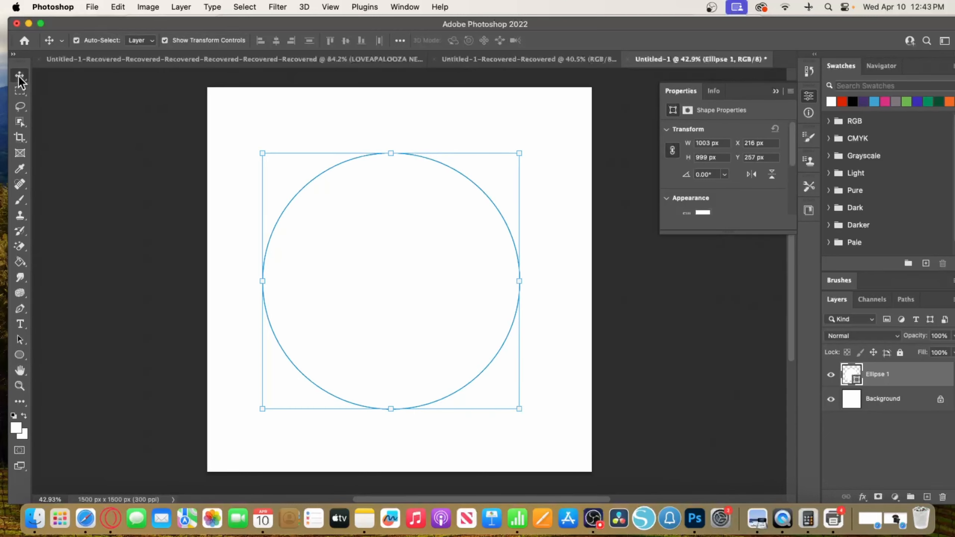
{"action": "left_click", "coordinate": [391, 153]}
{"action": "mouse_move", "coordinate": [445, 162]}
{"action": "left_mouse_down"}
{"action": "mouse_move", "coordinate": [467, 165]}
{"action": "mouse_move", "coordinate": [455, 163]}
{"action": "left_mouse_up"}
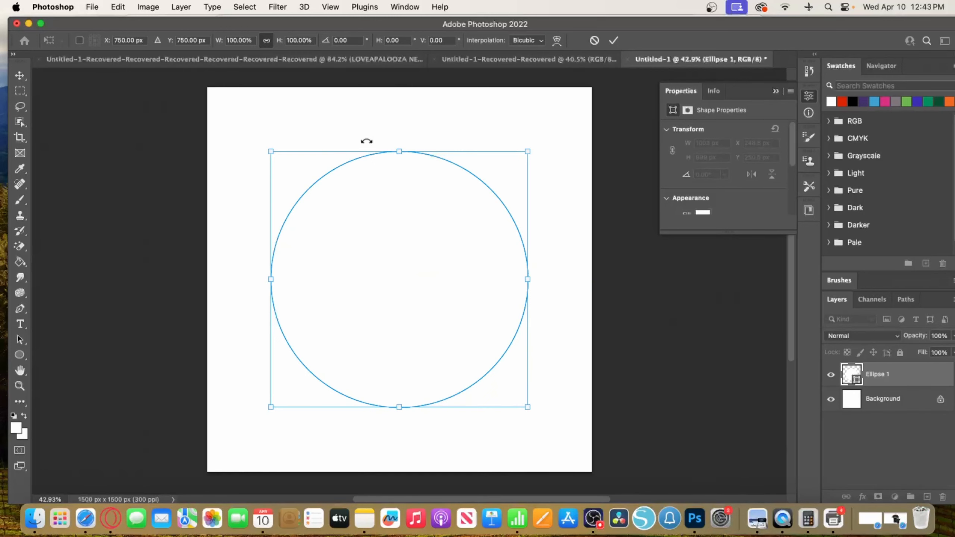
Start the Type tool and set its font to Roboto Serif Bold
{"action": "left_click", "coordinate": [20, 325]}
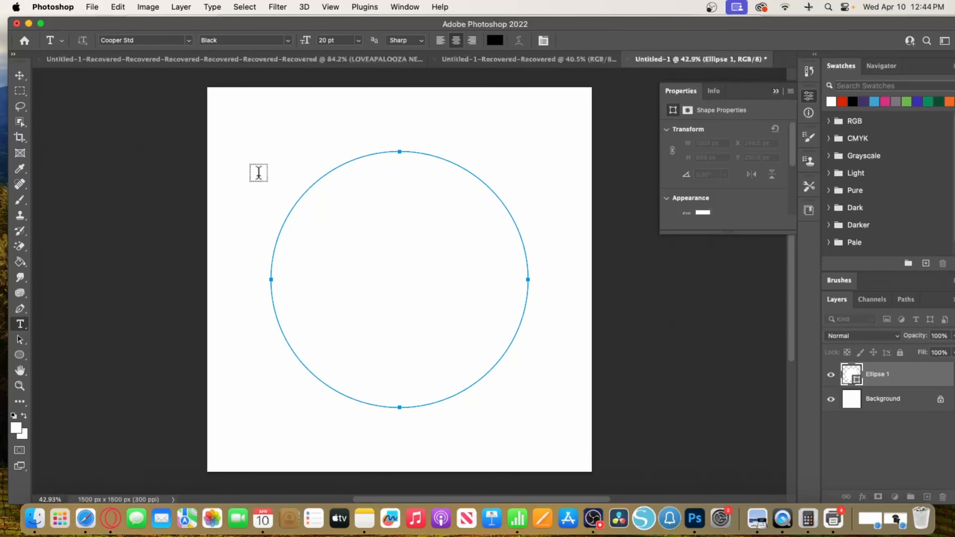
{"action": "left_click", "coordinate": [145, 39]}
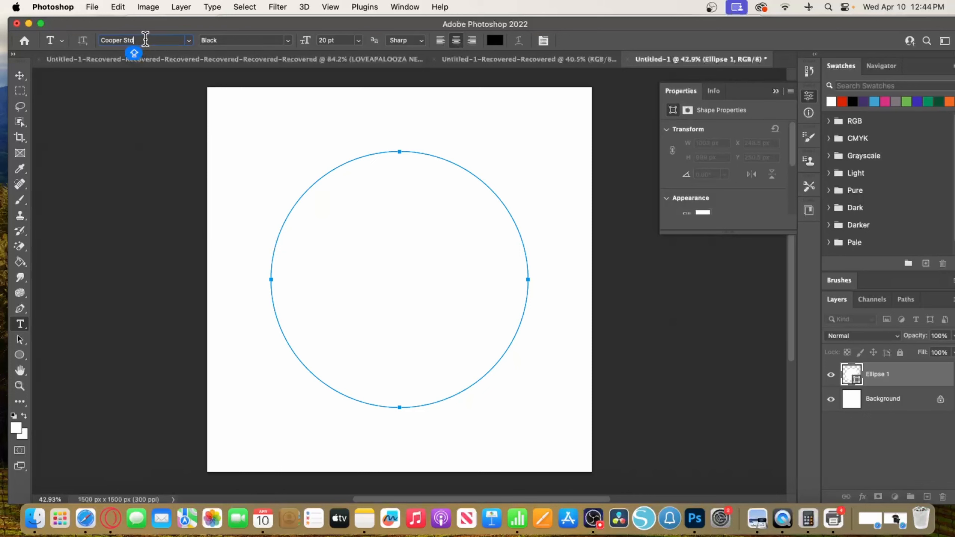
{"action": "type", "text": "ROBO"}
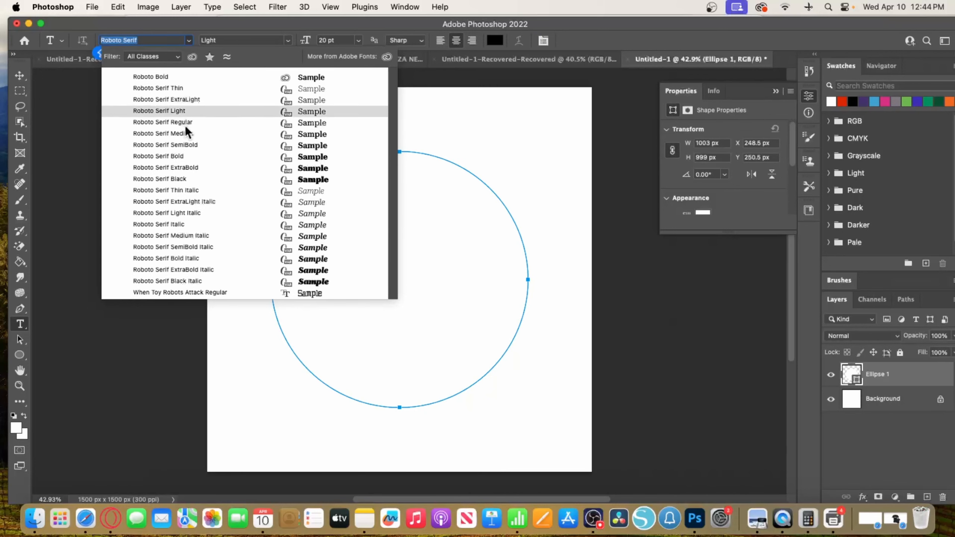
{"action": "left_click", "coordinate": [185, 157]}
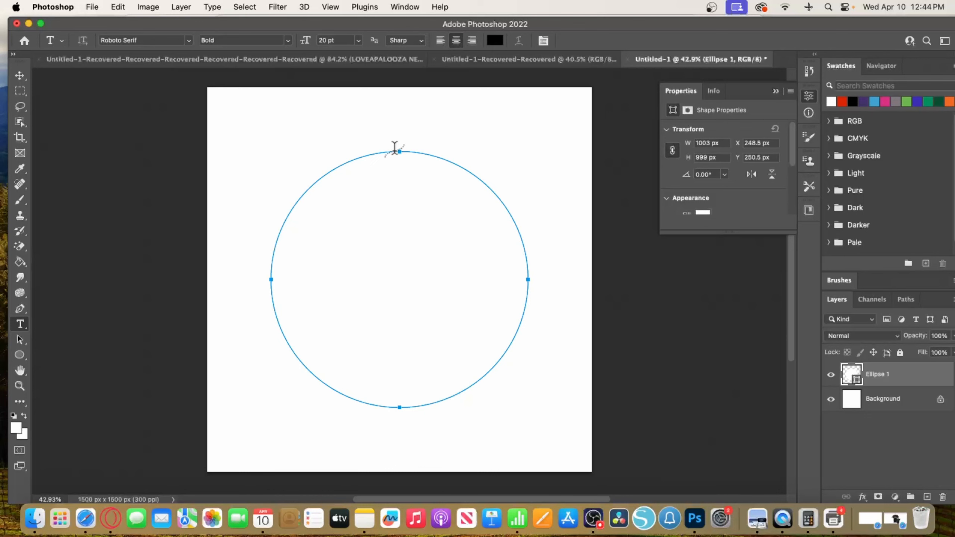
Add path text on the circle's outline, starting from its top, reading "HOW TO WRAP TEXT AROUND A CIRCL IN PHOTOSHOP"
{"action": "left_click", "coordinate": [394, 148]}
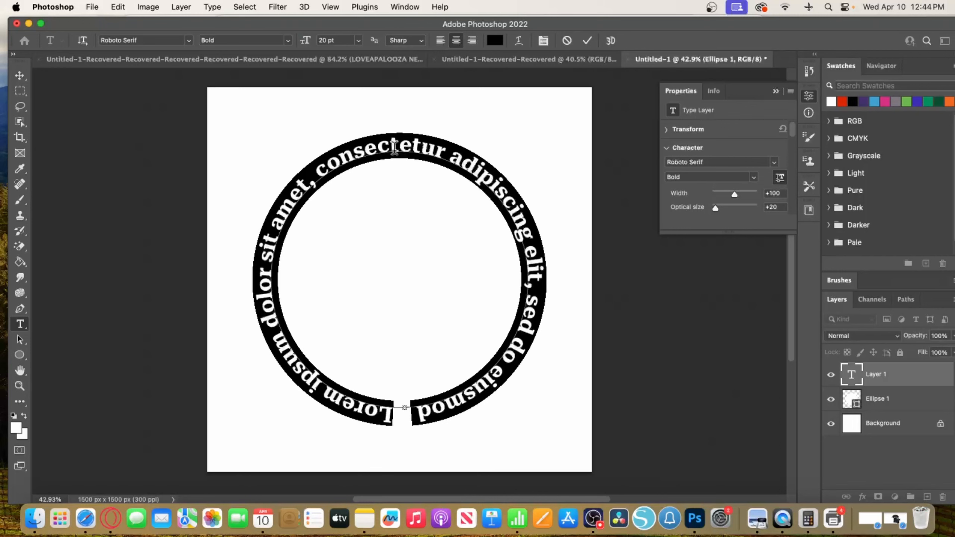
{"action": "type", "text": "HOW"}
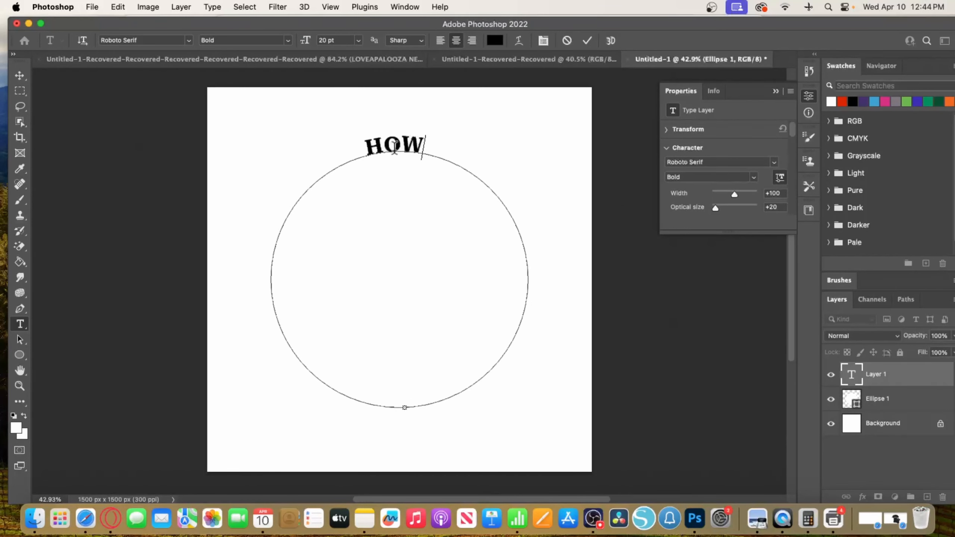
{"action": "type", "text": " TO WRAP"}
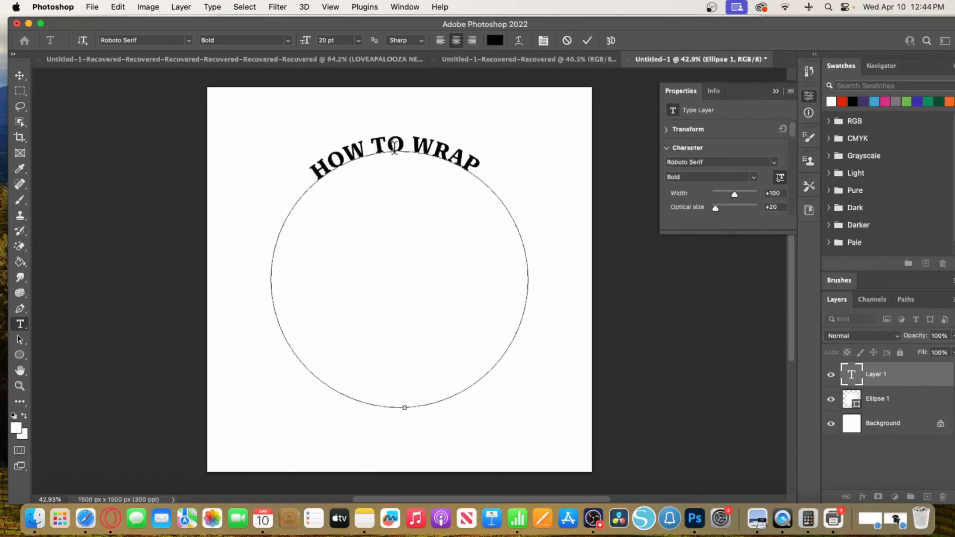
{"action": "type", "text": " TEXT AROU"}
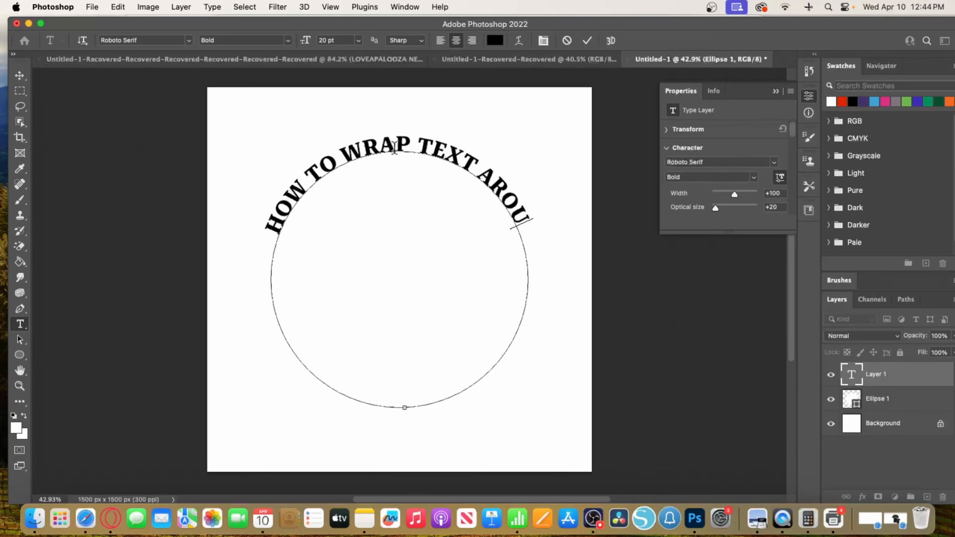
{"action": "type", "text": "ND A CIRCL IN"}
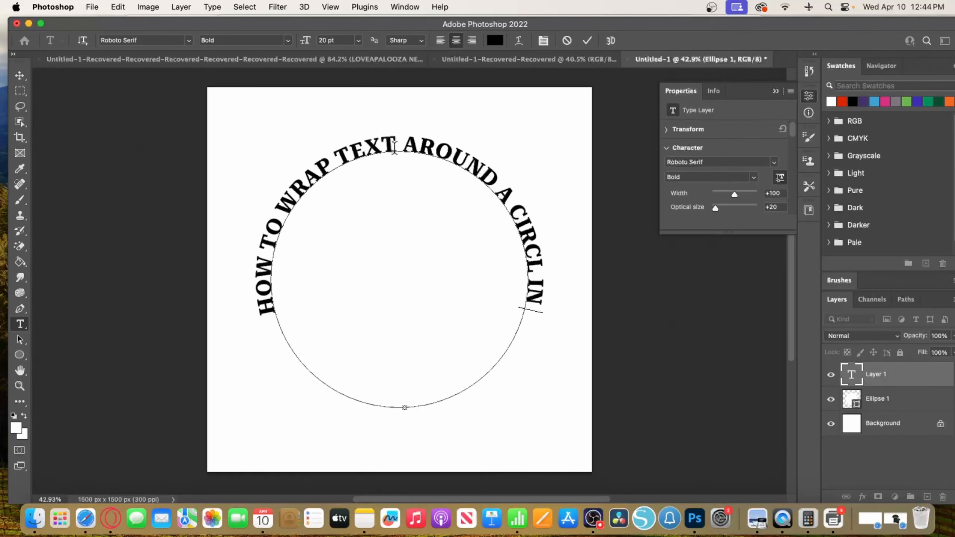
{"action": "type", "text": " PHOTOSHOP"}
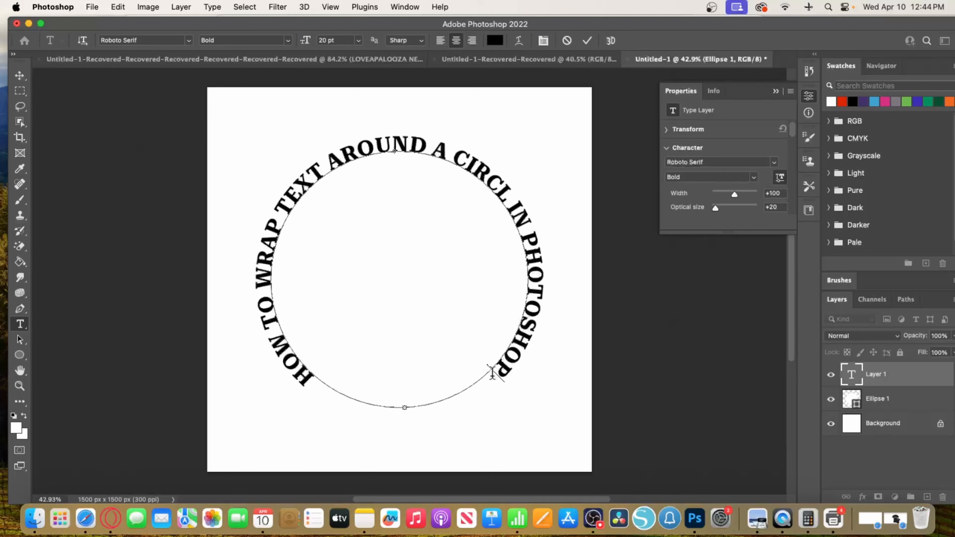
Select all of the circular text and set its font size to 25 pt
{"action": "left_click_drag", "start_coordinate": [492, 373], "coordinate": [310, 379]}
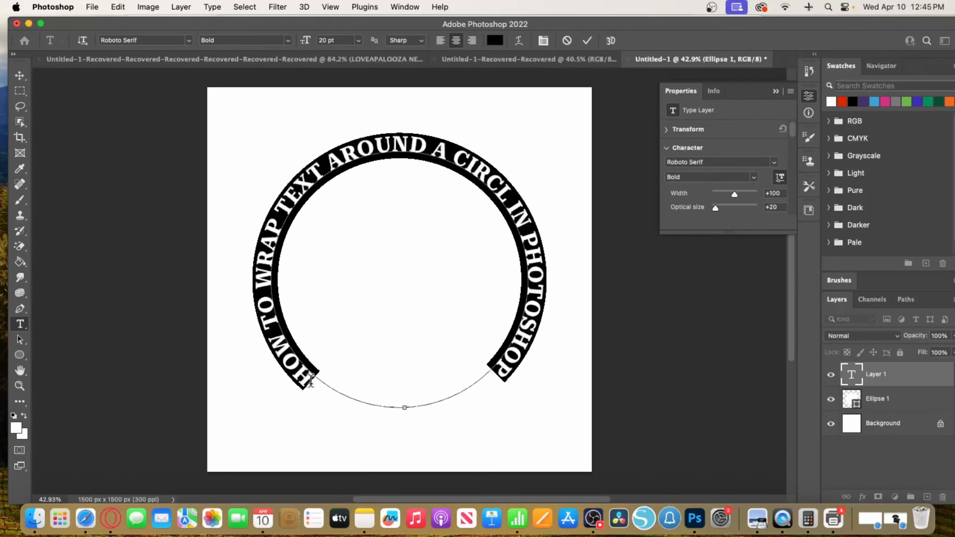
{"action": "left_click", "coordinate": [334, 40]}
{"action": "double_click", "coordinate": [340, 40]}
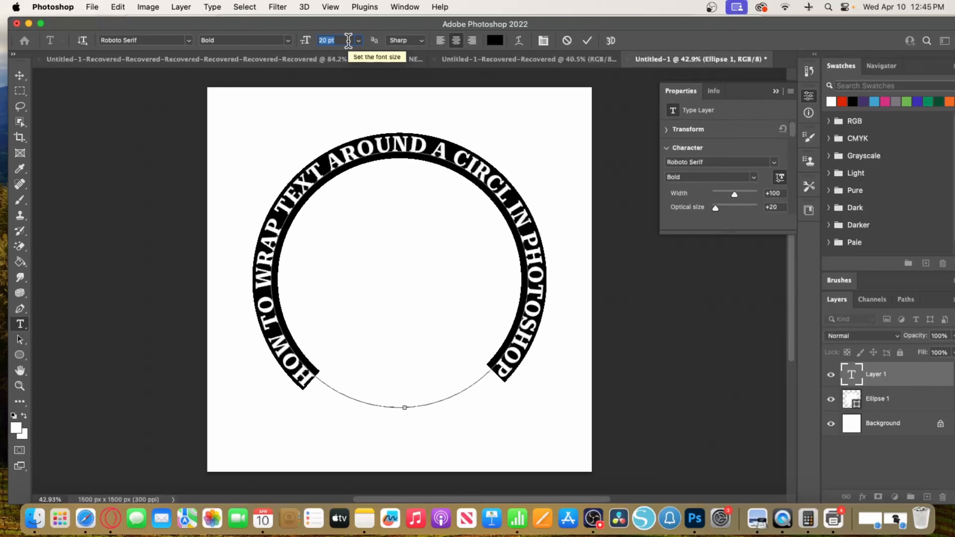
{"action": "type", "text": "25"}
{"action": "key", "text": "Return"}
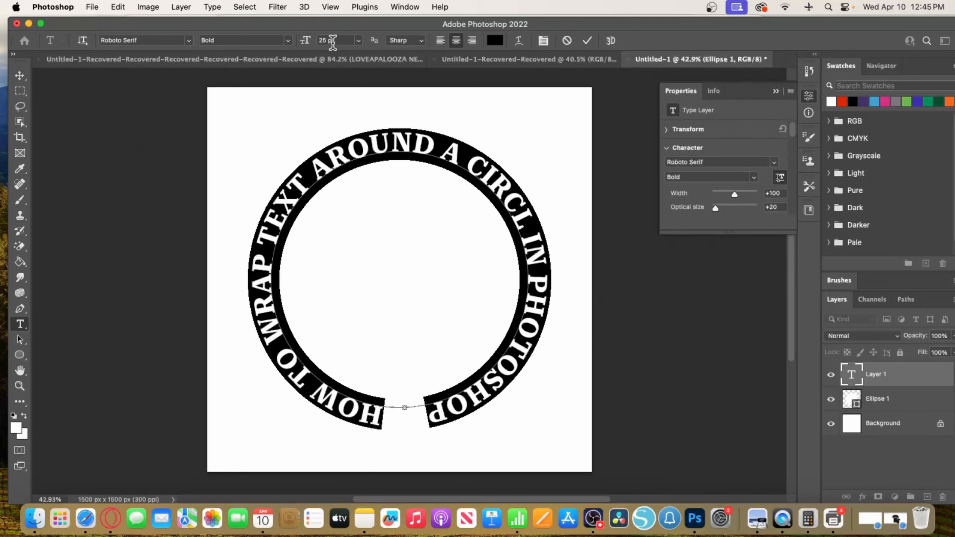
Set the circular text's font size to 26 pt
{"action": "left_click", "coordinate": [345, 40]}
{"action": "key", "text": "super+a"}
{"action": "type", "text": "26"}
{"action": "key", "text": "Return"}
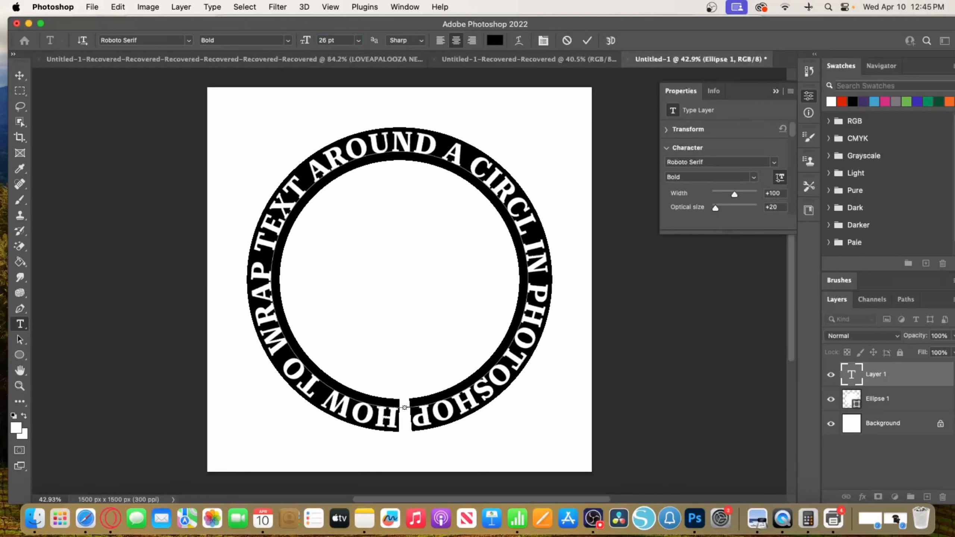
Try to complete the misspelled word CIRCL with an E at the 26 pt size
{"action": "left_click", "coordinate": [441, 395]}
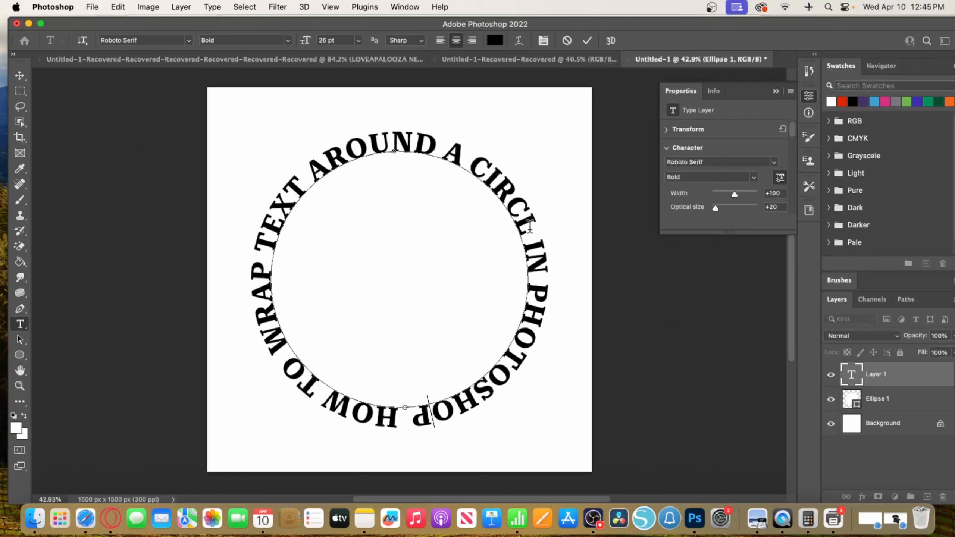
{"action": "left_click_drag", "start_coordinate": [533, 251], "coordinate": [537, 259]}
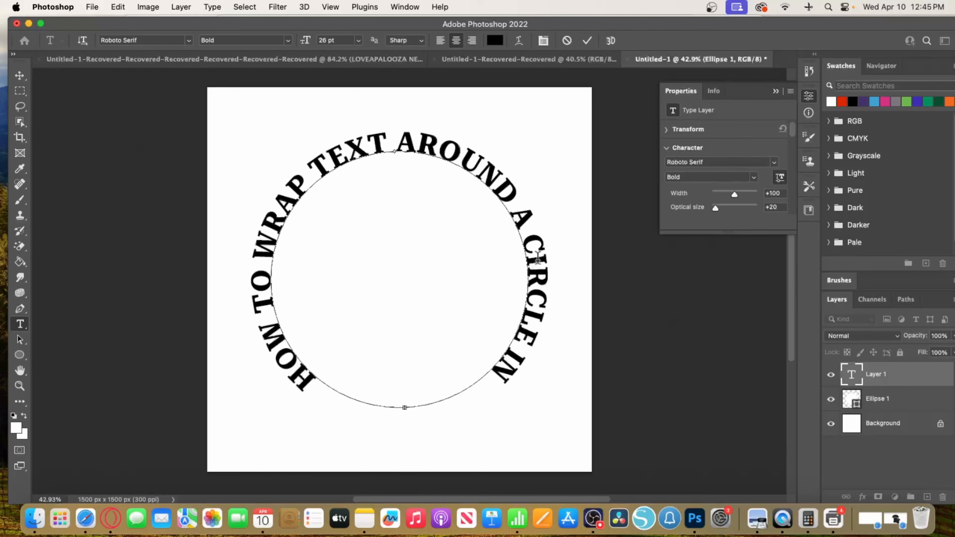
{"action": "key", "text": "BackSpace"}
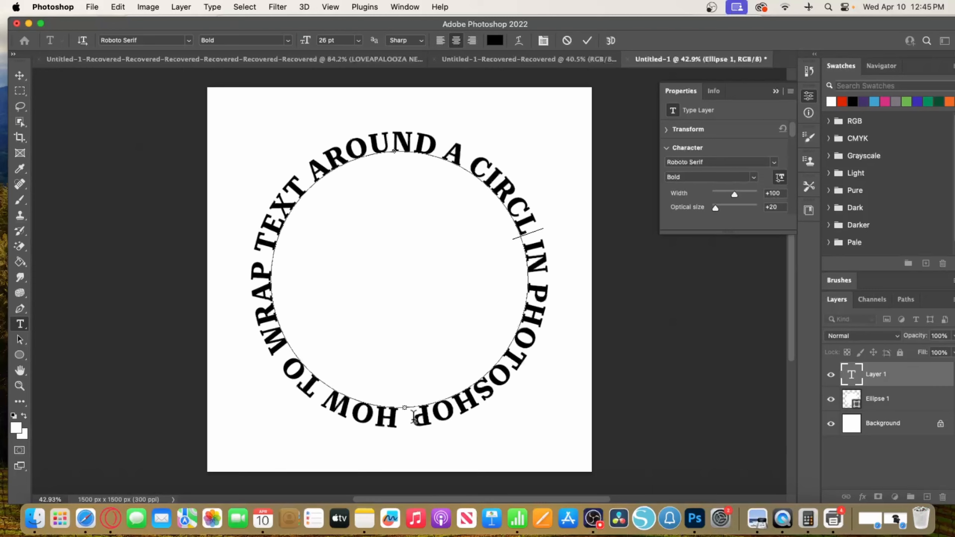
Reduce the whole text's font size to 25 pt and correct CIRCL to CIRCLE
{"action": "mouse_move", "coordinate": [414, 417]}
{"action": "left_mouse_down"}
{"action": "mouse_move", "coordinate": [428, 414]}
{"action": "mouse_move", "coordinate": [533, 214]}
{"action": "mouse_move", "coordinate": [341, 132]}
{"action": "mouse_move", "coordinate": [259, 294]}
{"action": "mouse_move", "coordinate": [350, 413]}
{"action": "mouse_move", "coordinate": [403, 411]}
{"action": "left_mouse_up"}
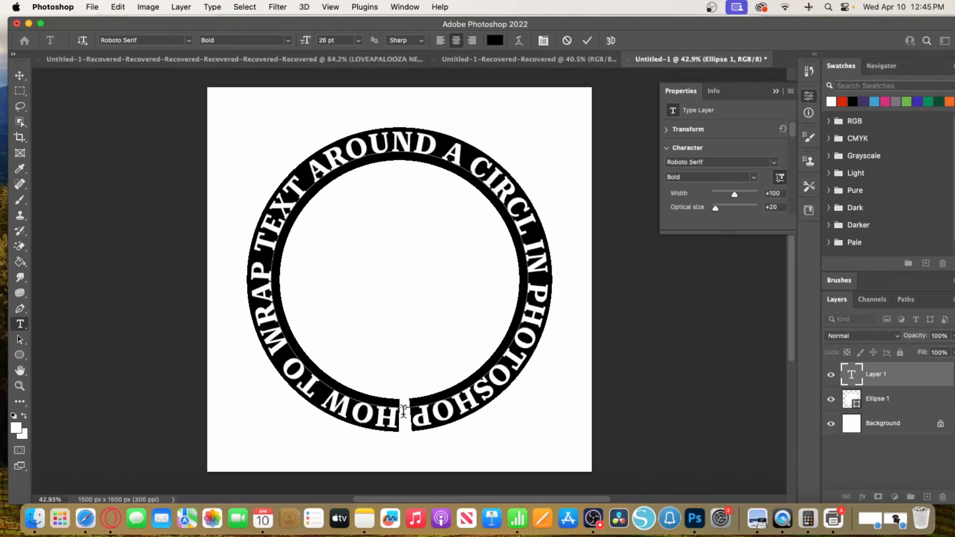
{"action": "left_click", "coordinate": [309, 33]}
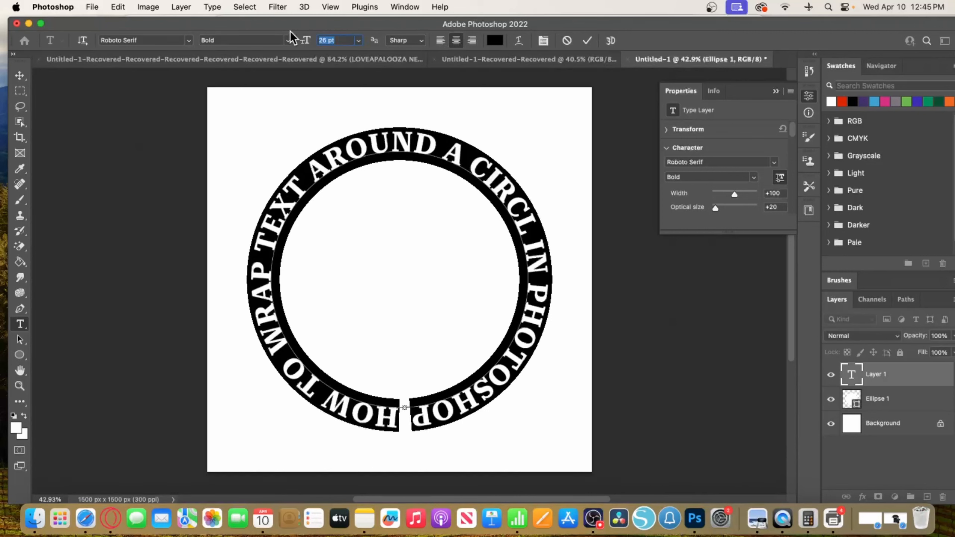
{"action": "type", "text": "25"}
{"action": "key", "text": "Return"}
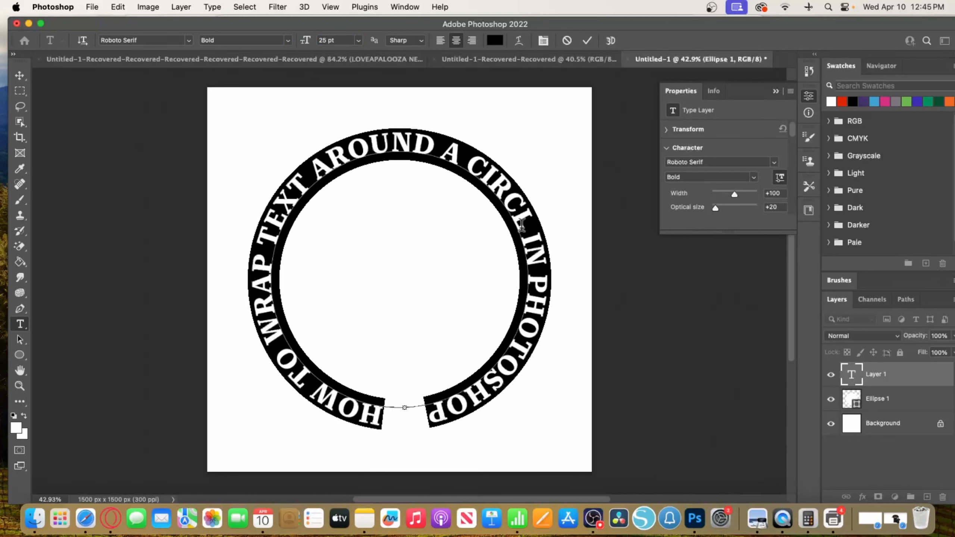
{"action": "left_click", "coordinate": [393, 203]}
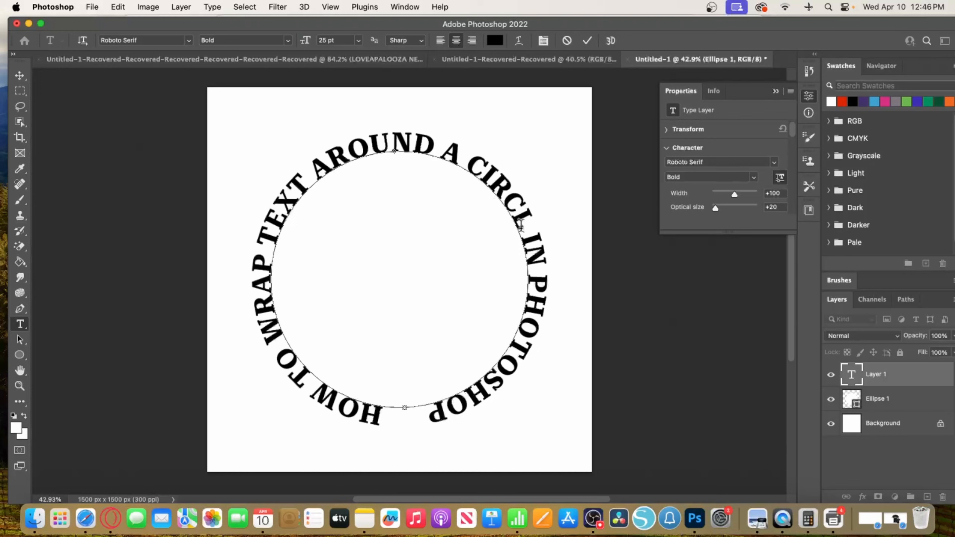
{"action": "type", "text": "E"}
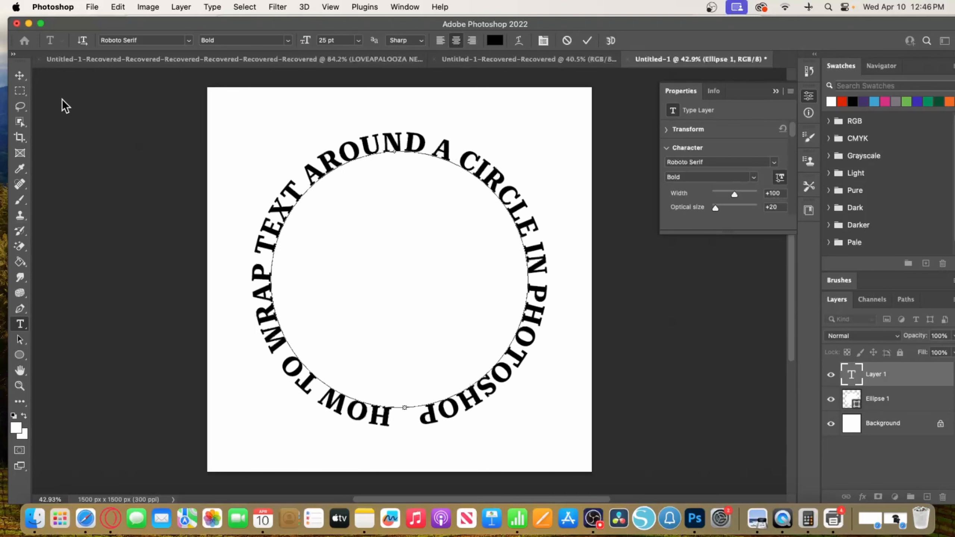
Rotate the circular text about 84° clockwise, scale it to about 97%, and apply the transform
{"action": "left_click", "coordinate": [19, 76]}
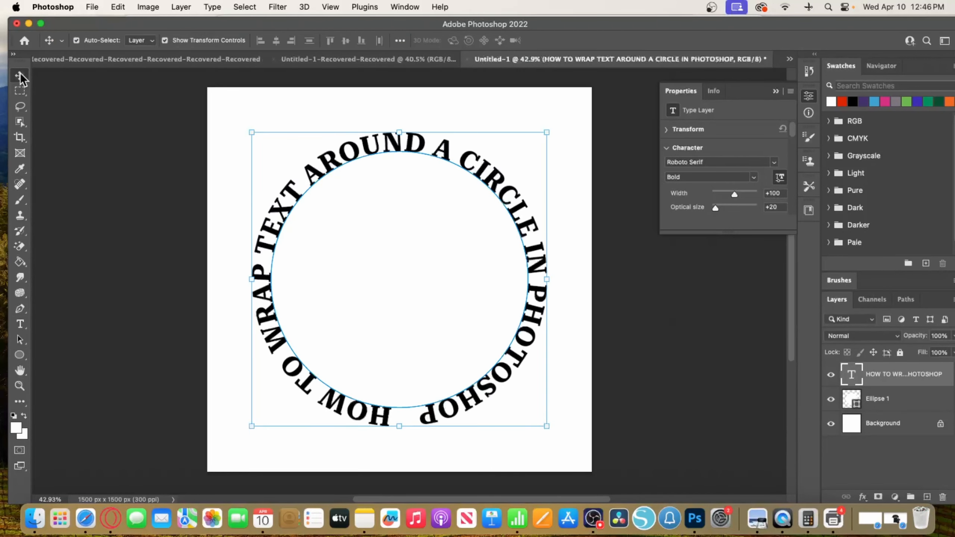
{"action": "left_click", "coordinate": [400, 130]}
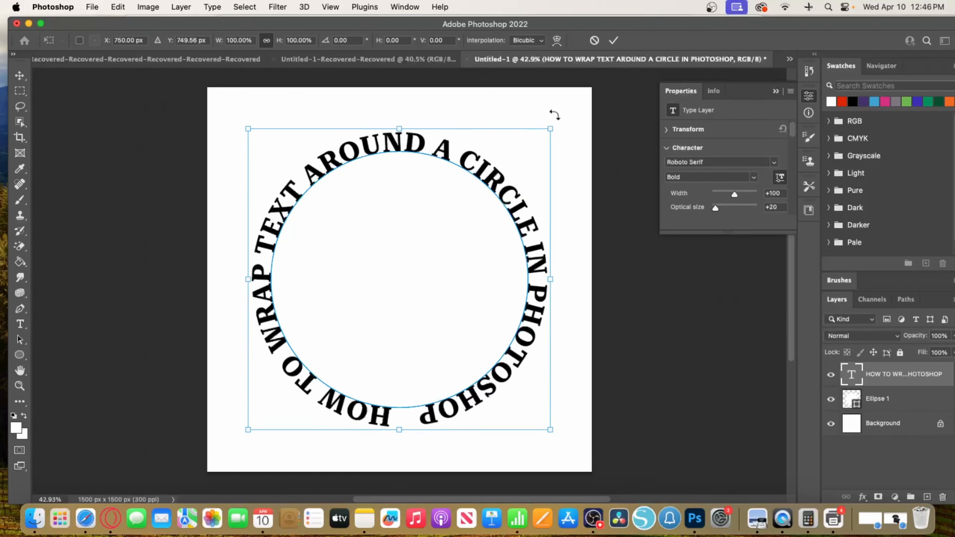
{"action": "left_click_drag", "start_coordinate": [555, 115], "coordinate": [453, 362]}
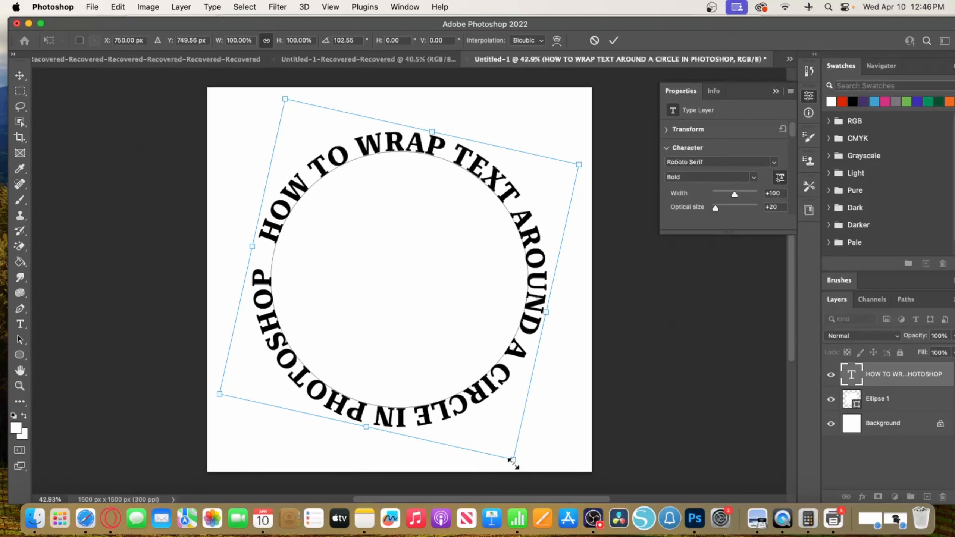
{"action": "left_click_drag", "start_coordinate": [513, 459], "coordinate": [559, 380]}
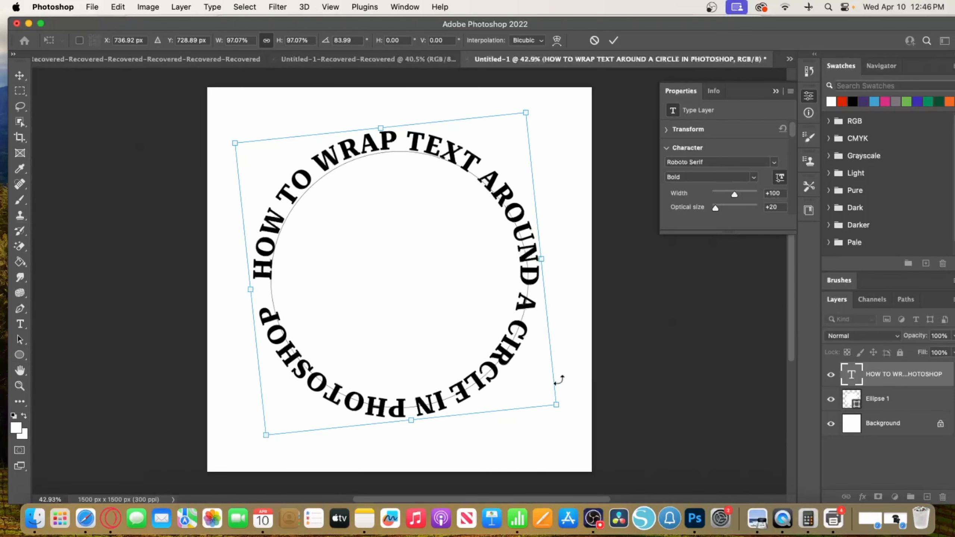
{"action": "left_click", "coordinate": [19, 77]}
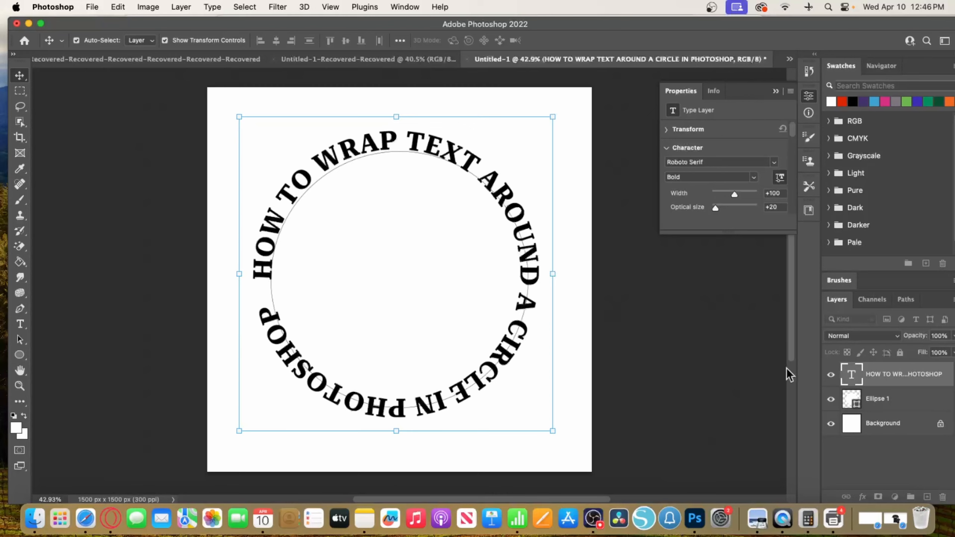
Hide the Ellipse 1 layer and deselect the circular text layer
{"action": "left_click", "coordinate": [830, 400]}
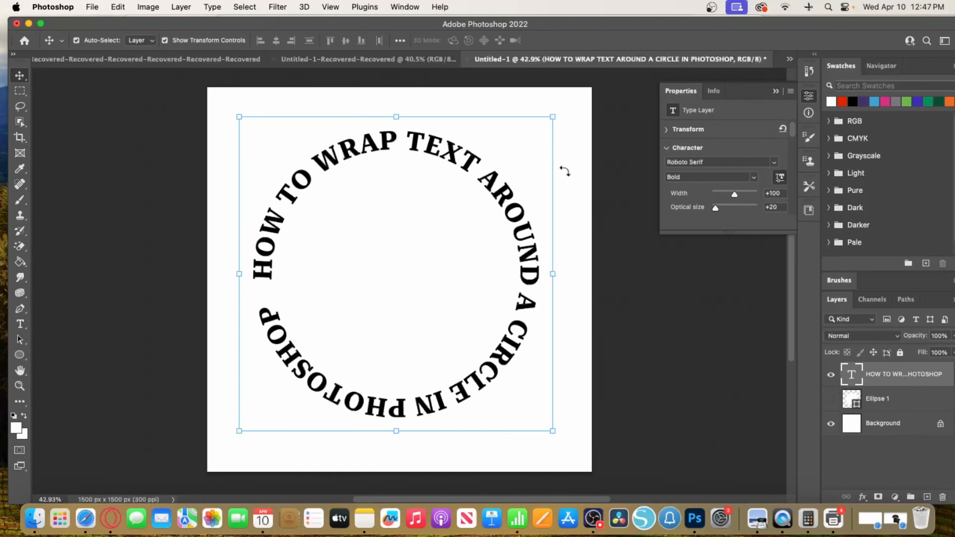
{"action": "left_click", "coordinate": [257, 96]}
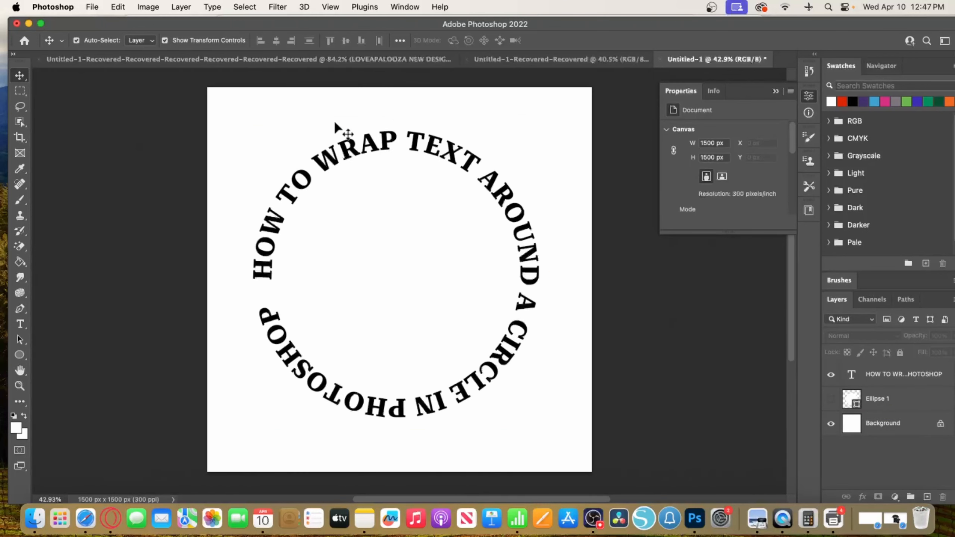
Move the circular text slightly up and right on the canvas, scale it to about 101.6%, and apply the transform
{"action": "left_click", "coordinate": [414, 147]}
{"action": "left_click", "coordinate": [417, 114]}
{"action": "mouse_move", "coordinate": [425, 127]}
{"action": "left_mouse_down"}
{"action": "mouse_move", "coordinate": [441, 132]}
{"action": "mouse_move", "coordinate": [428, 103]}
{"action": "mouse_move", "coordinate": [428, 123]}
{"action": "left_mouse_up"}
{"action": "mouse_move", "coordinate": [562, 108]}
{"action": "left_mouse_down"}
{"action": "mouse_move", "coordinate": [429, 236]}
{"action": "mouse_move", "coordinate": [504, 177]}
{"action": "mouse_move", "coordinate": [566, 105]}
{"action": "left_mouse_up"}
{"action": "key", "text": "Return"}
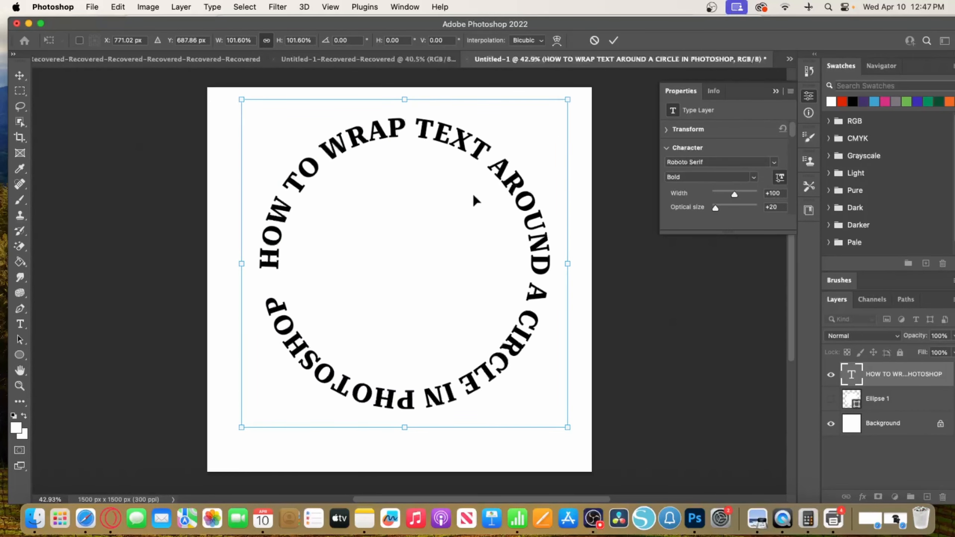
{"action": "left_click", "coordinate": [21, 322]}
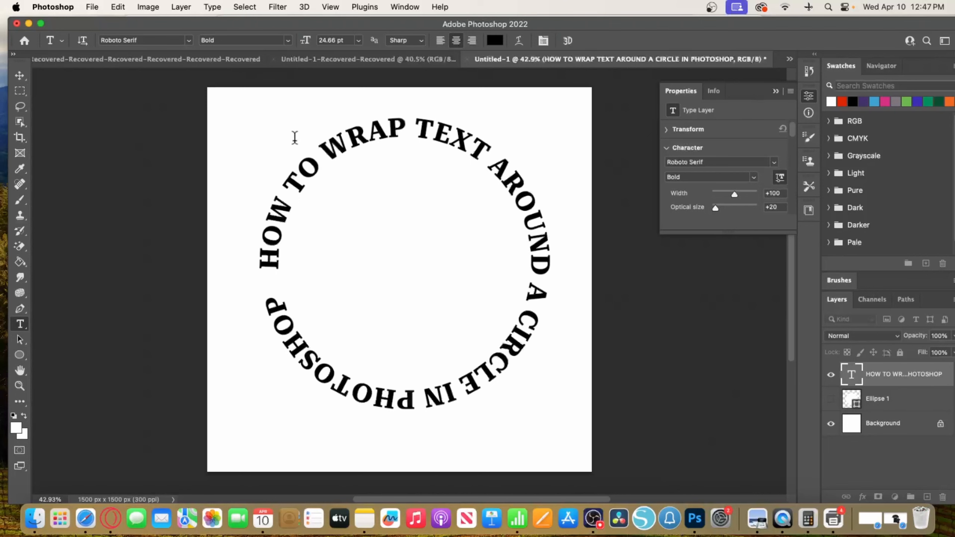
Enlarge the circular text to about 103.9% and reposition it slightly up and left on the canvas
{"action": "left_click", "coordinate": [20, 75]}
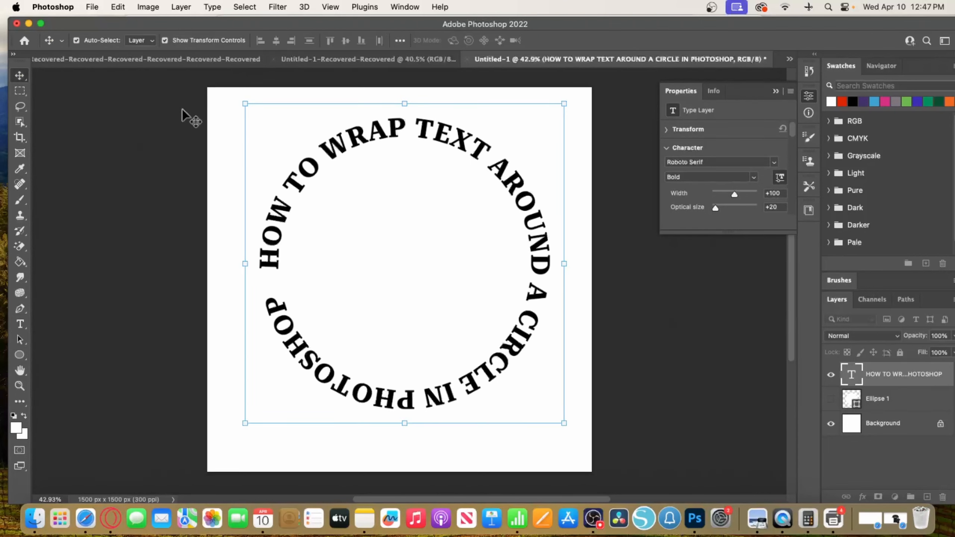
{"action": "left_click_drag", "start_coordinate": [564, 103], "coordinate": [580, 86]}
{"action": "left_click_drag", "start_coordinate": [510, 162], "coordinate": [497, 176]}
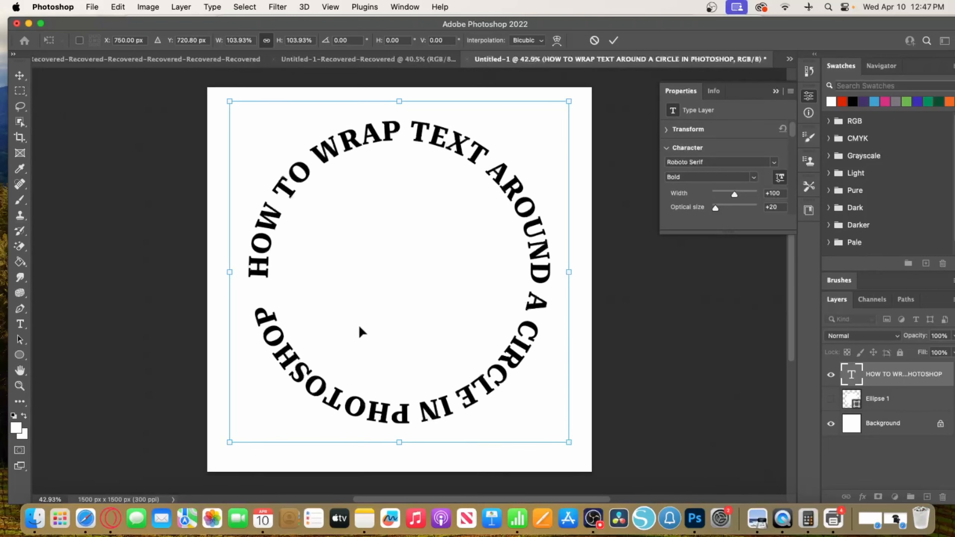
{"action": "left_click_drag", "start_coordinate": [360, 327], "coordinate": [352, 326]}
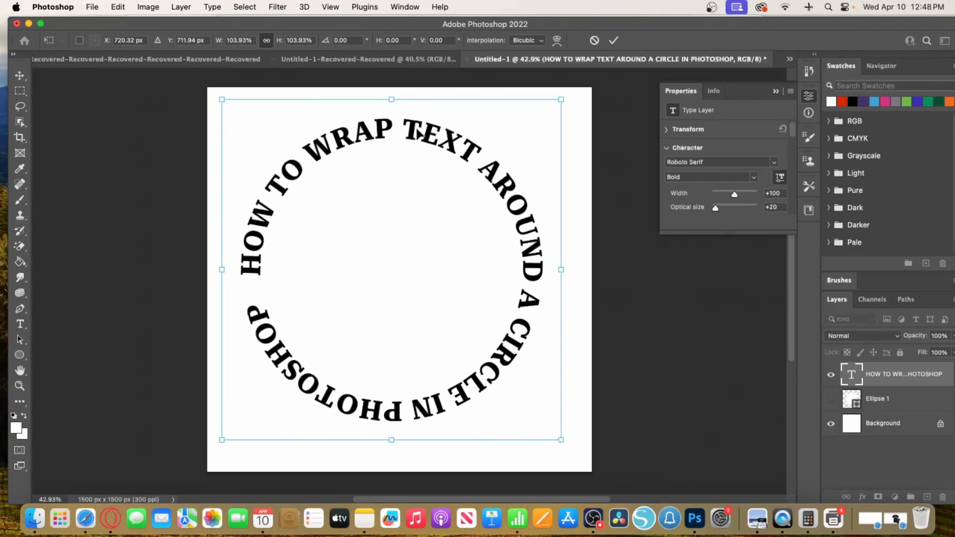